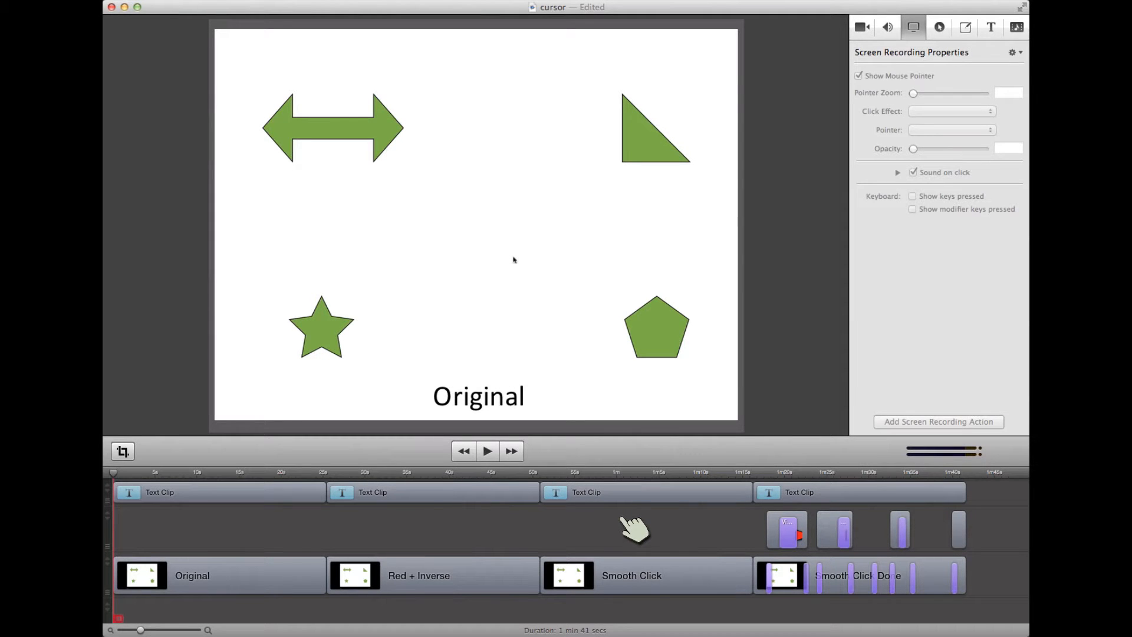
- Play back the project, then select and review the Red + Inverse section
left_click(487, 451)
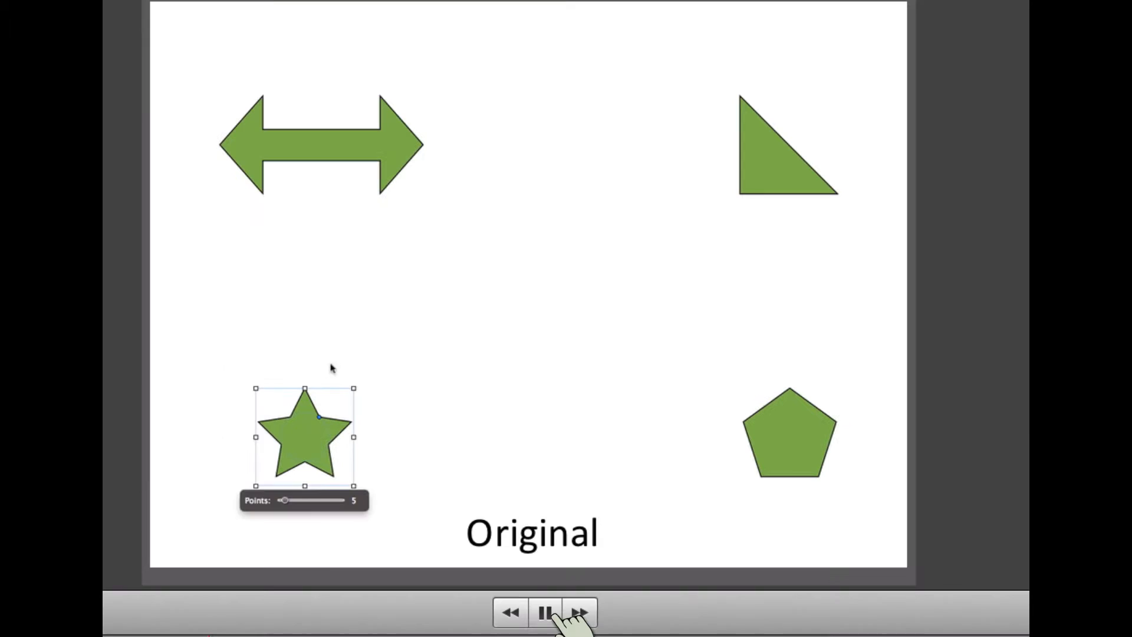
left_click(791, 430)
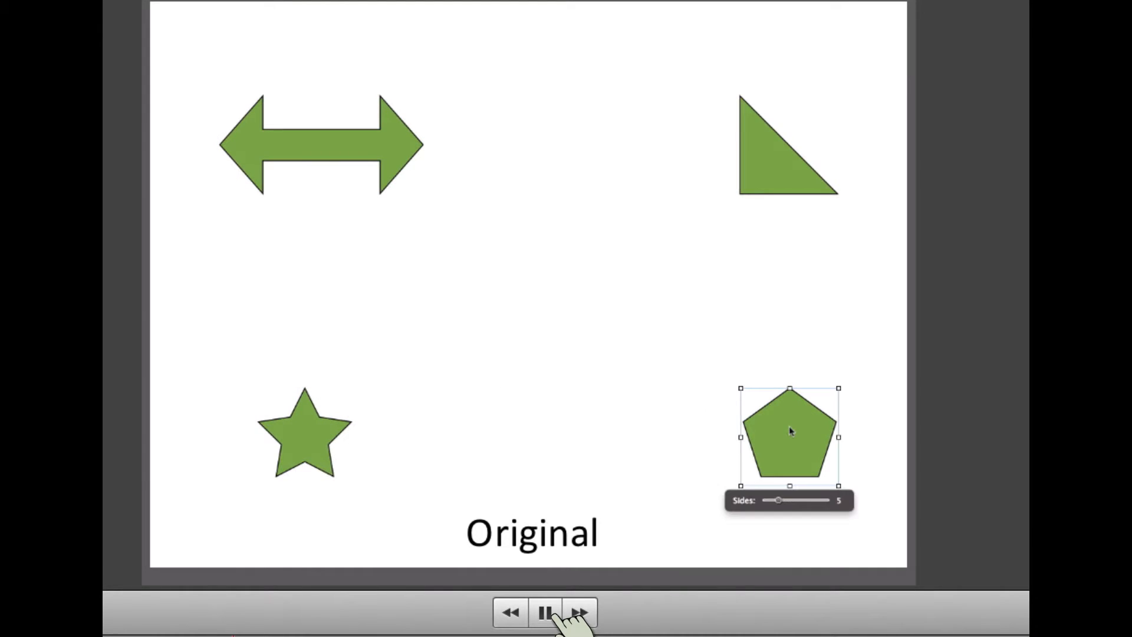
left_click_drag(782, 502, 792, 503)
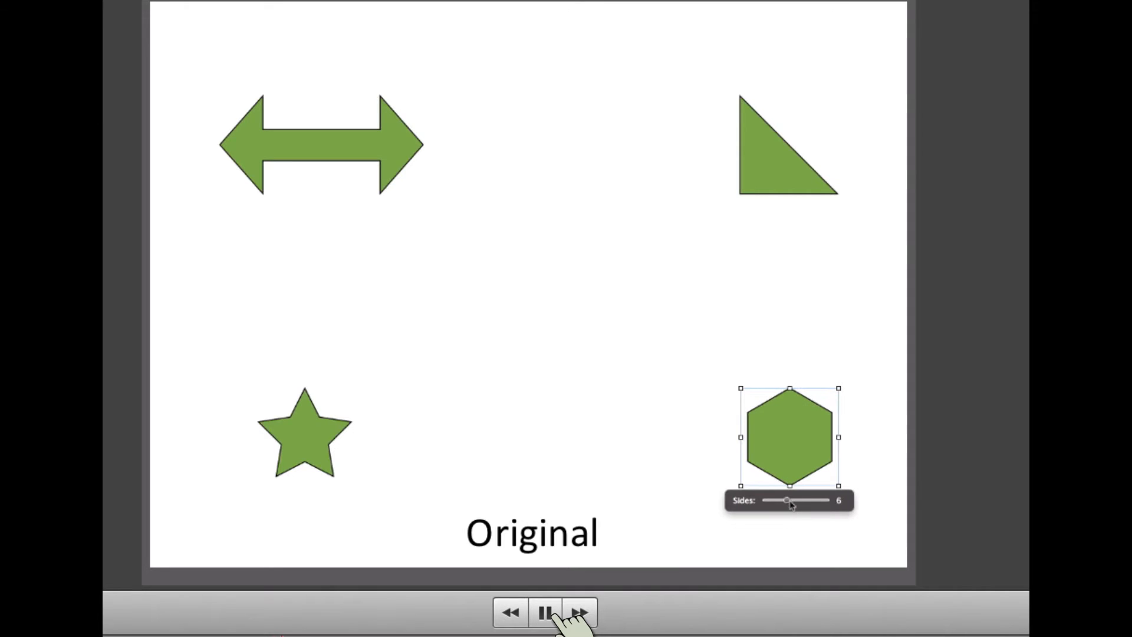
left_click(676, 413)
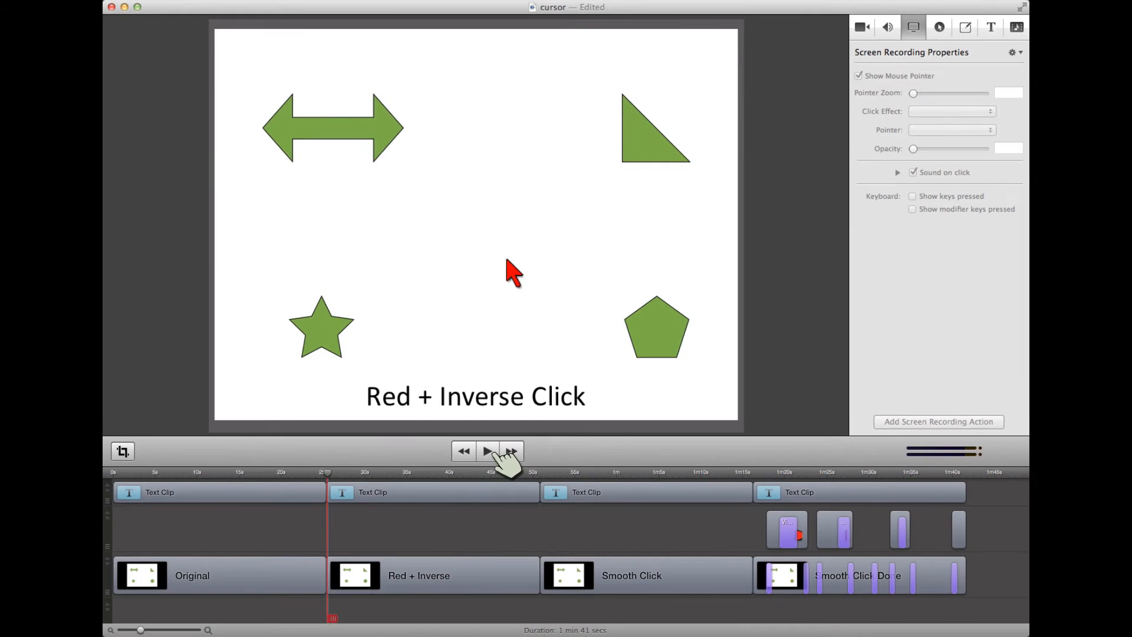
left_click(469, 588)
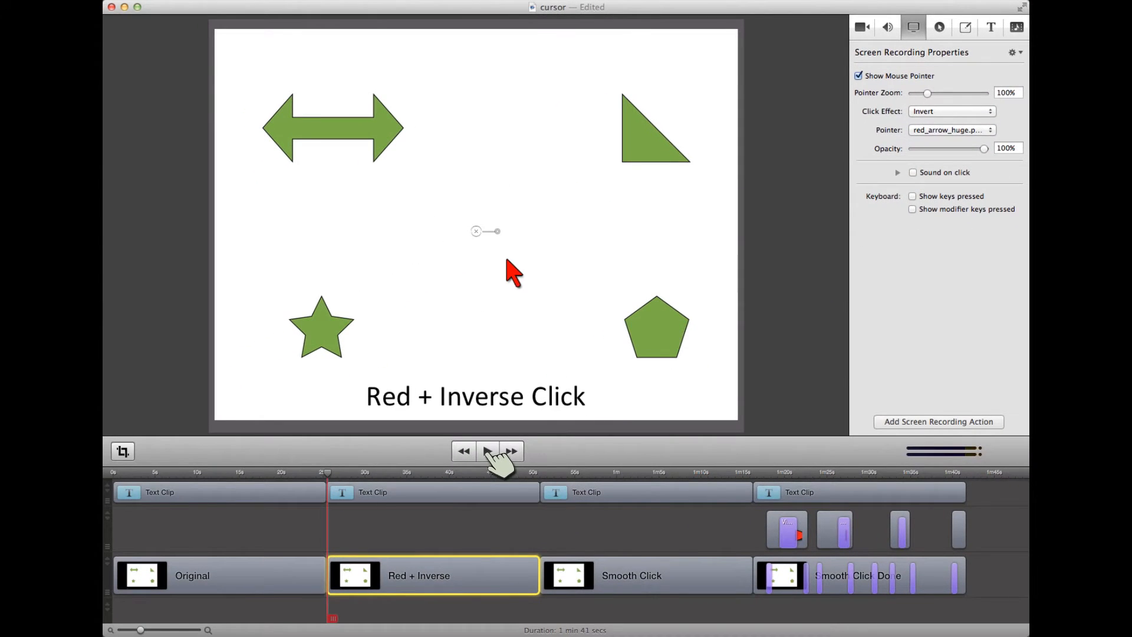
left_click(489, 452)
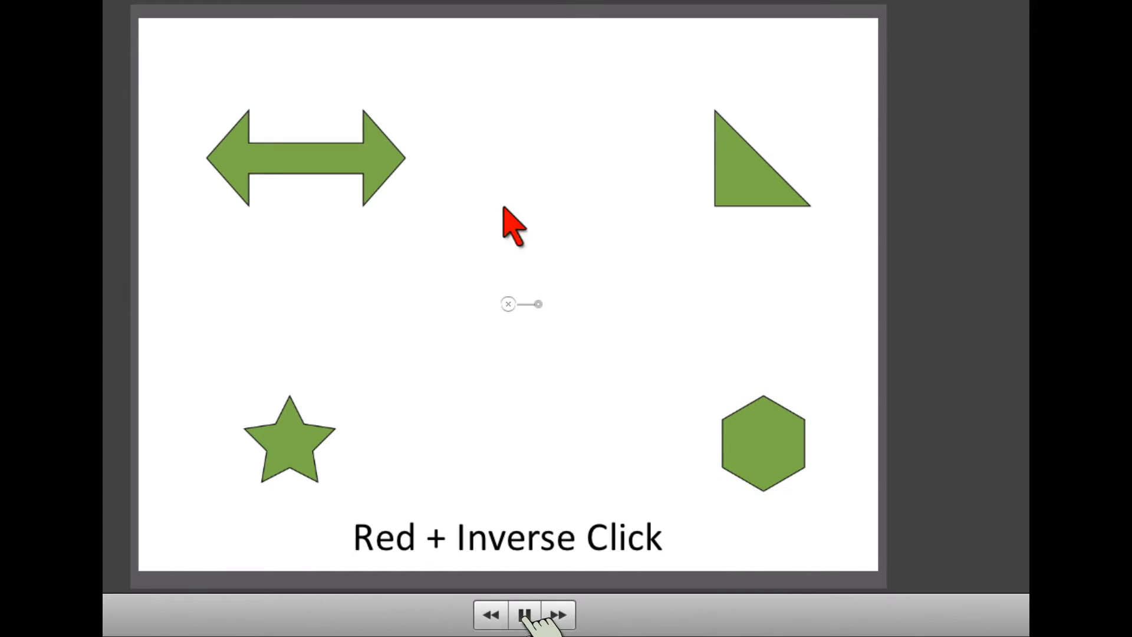
left_click(525, 615)
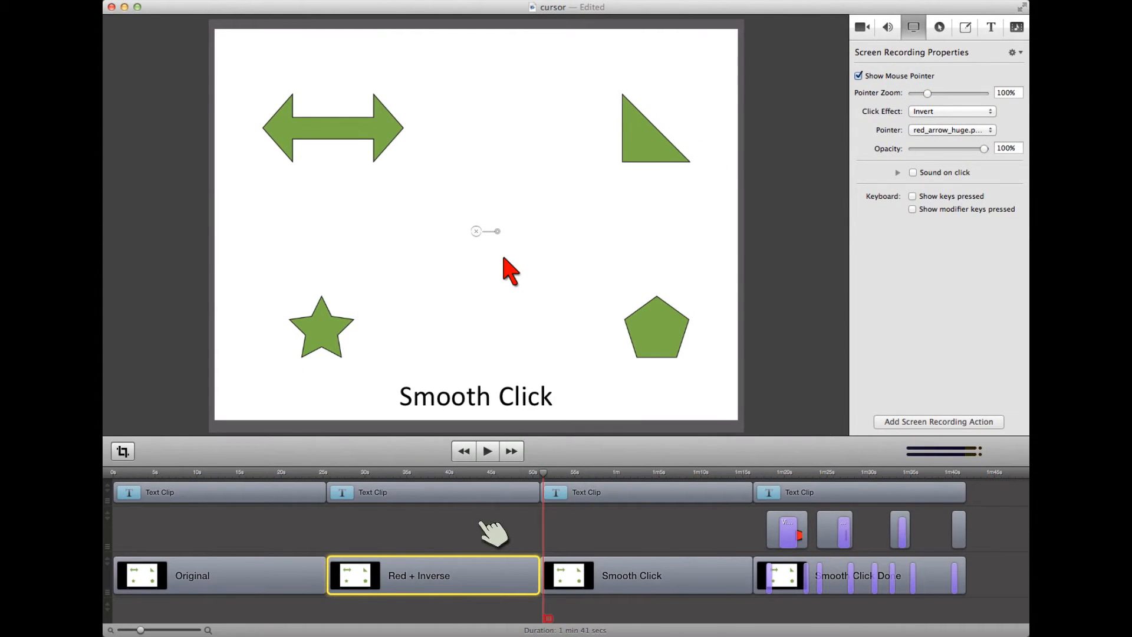
- Scrub to about 53 s in Smooth Click and add red_arrow_huge.png from Media to the timeline
left_click(584, 574)
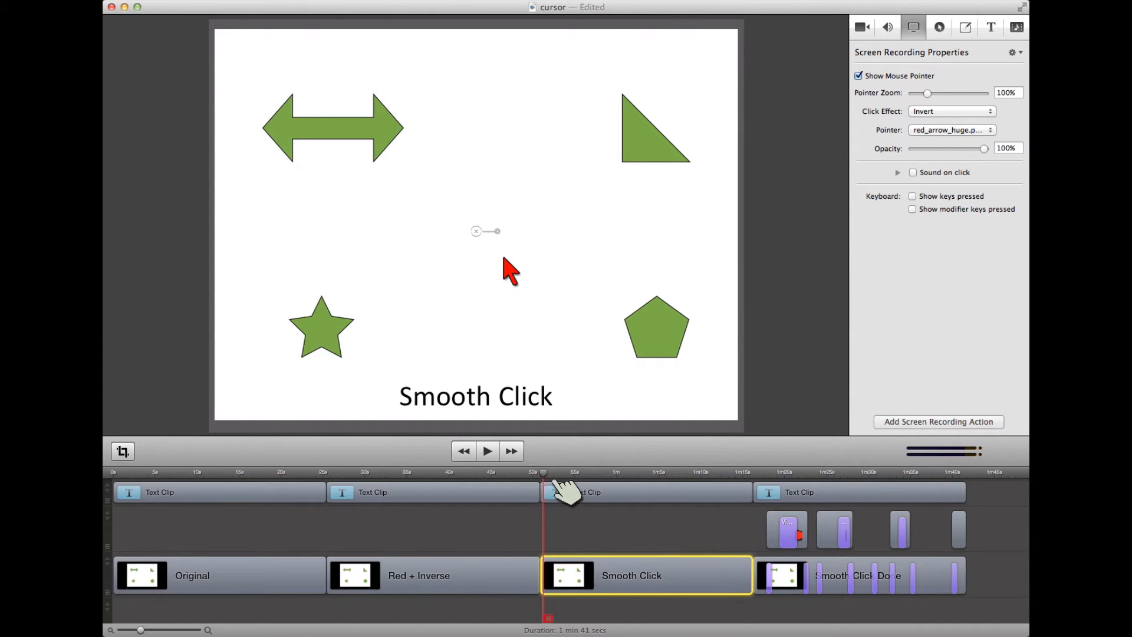
left_click_drag(557, 478, 566, 477)
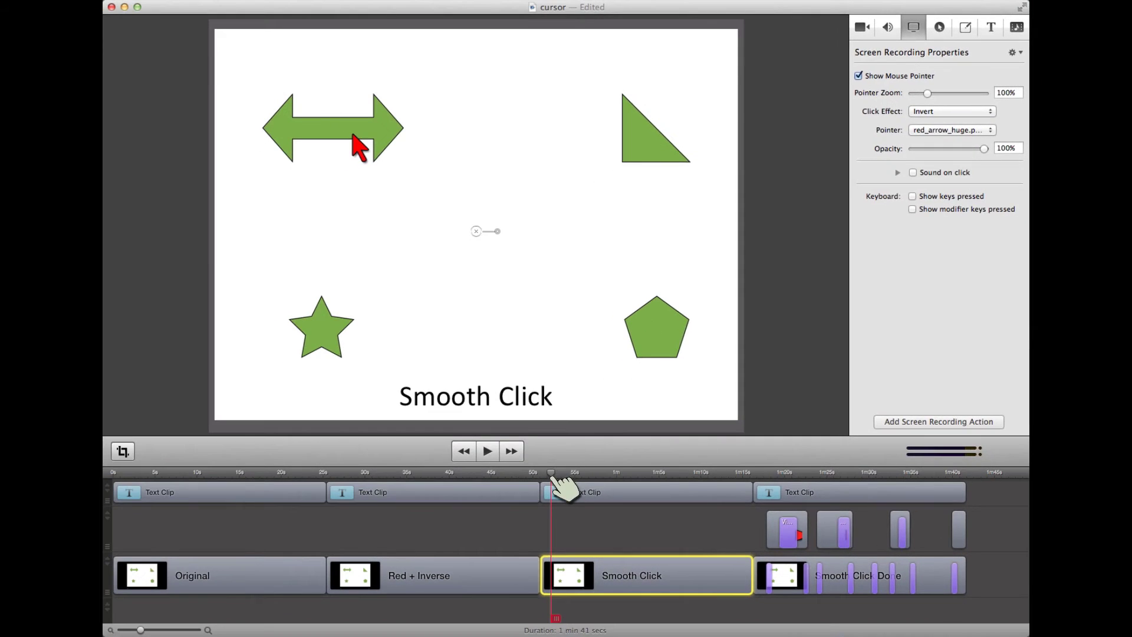
left_click_drag(551, 478, 564, 478)
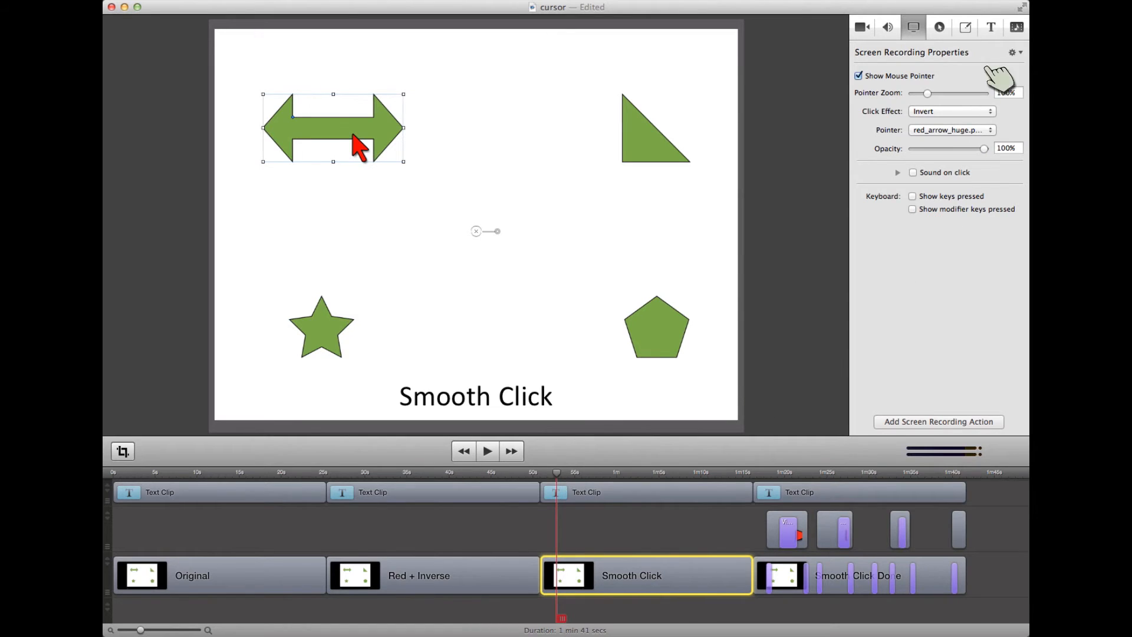
left_click(1012, 36)
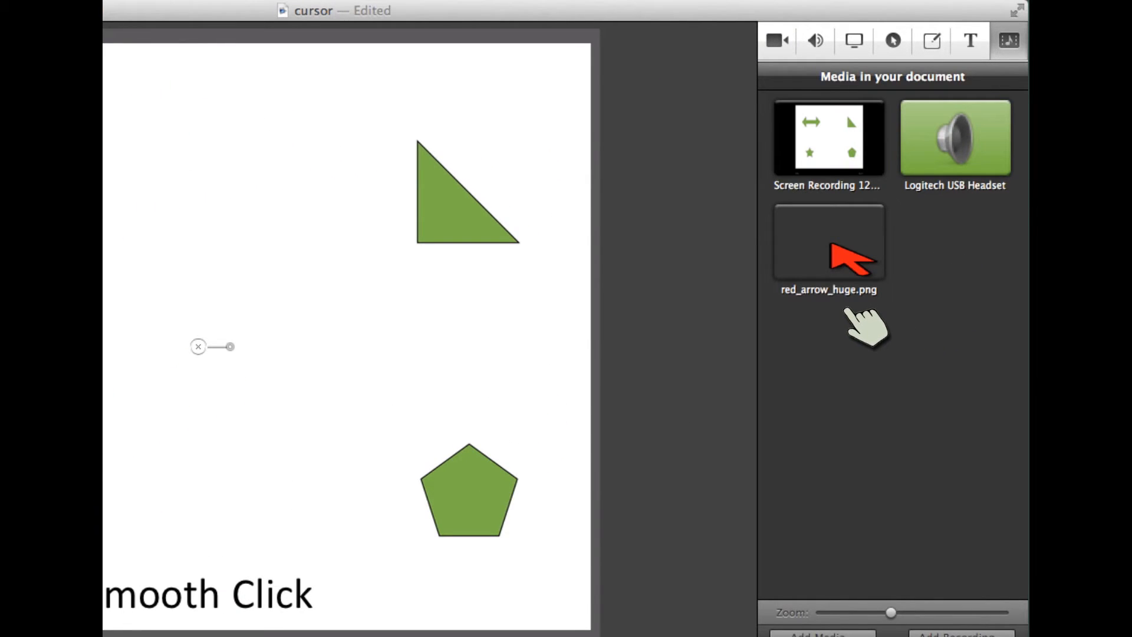
mouse_move(850, 256)
left_mouse_down()
mouse_move(949, 557)
mouse_move(576, 531)
left_mouse_up()
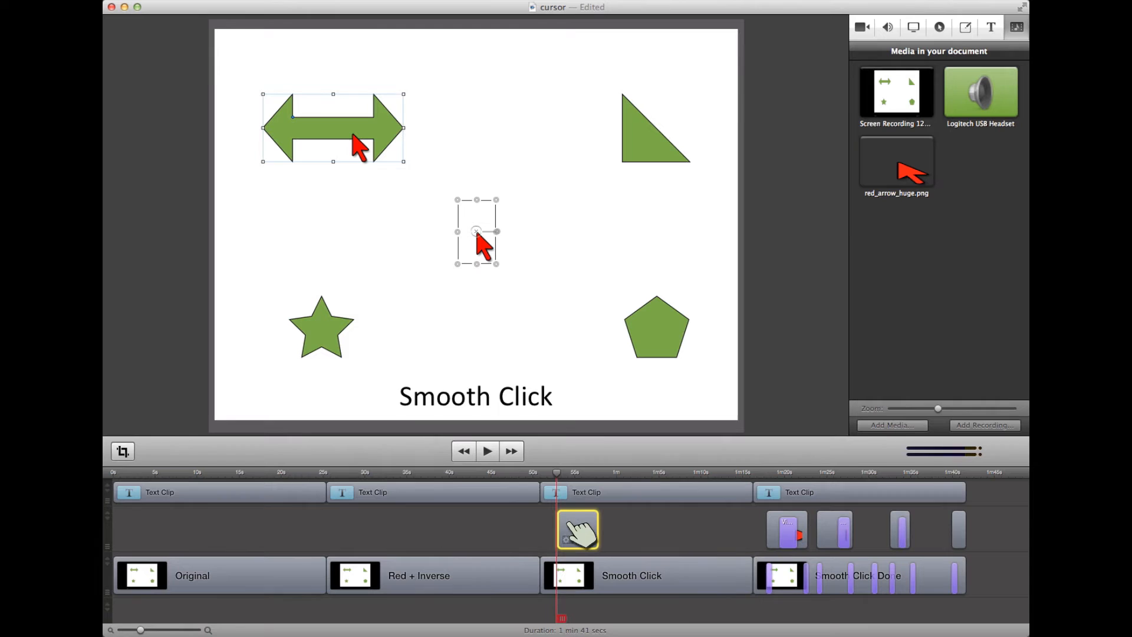
- Place the red arrow image over the green double arrow and adjust the clip's length around 54 s
left_click_drag(480, 237, 359, 143)
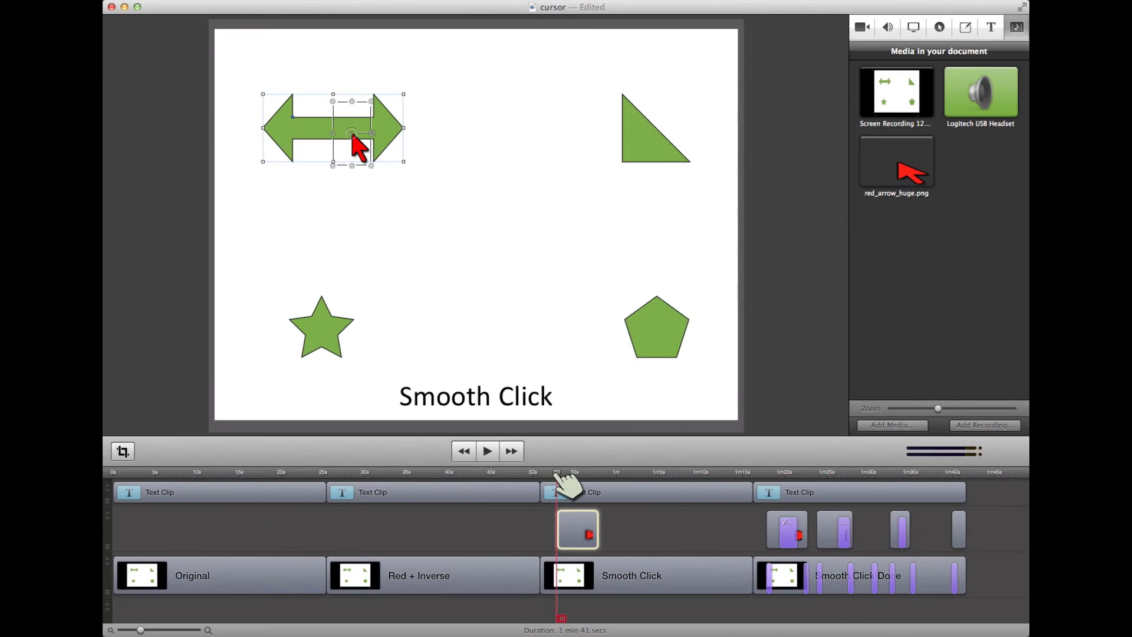
left_click_drag(560, 480, 607, 479)
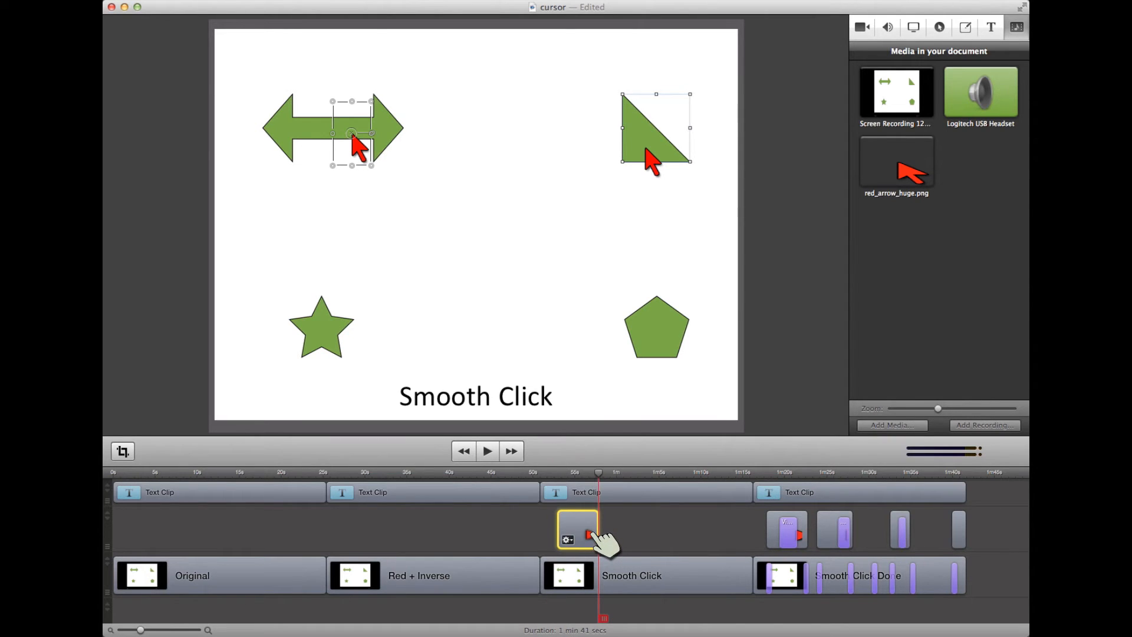
left_click_drag(610, 538, 616, 537)
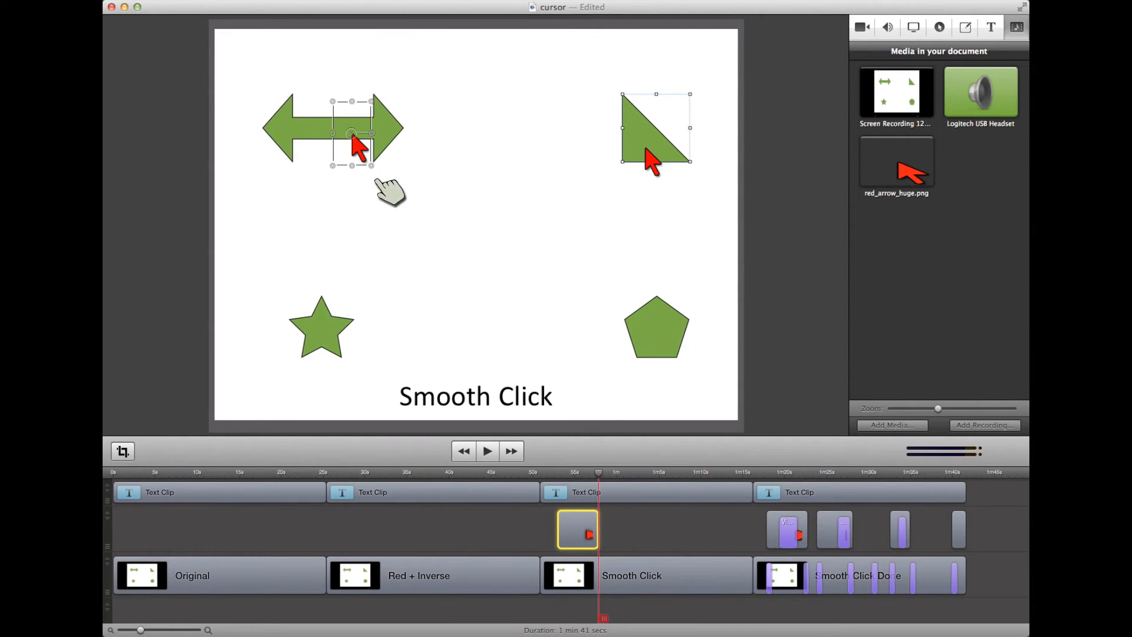
- Add a video action moving the red arrow over the triangle, finishing midway through the clip
left_click(863, 27)
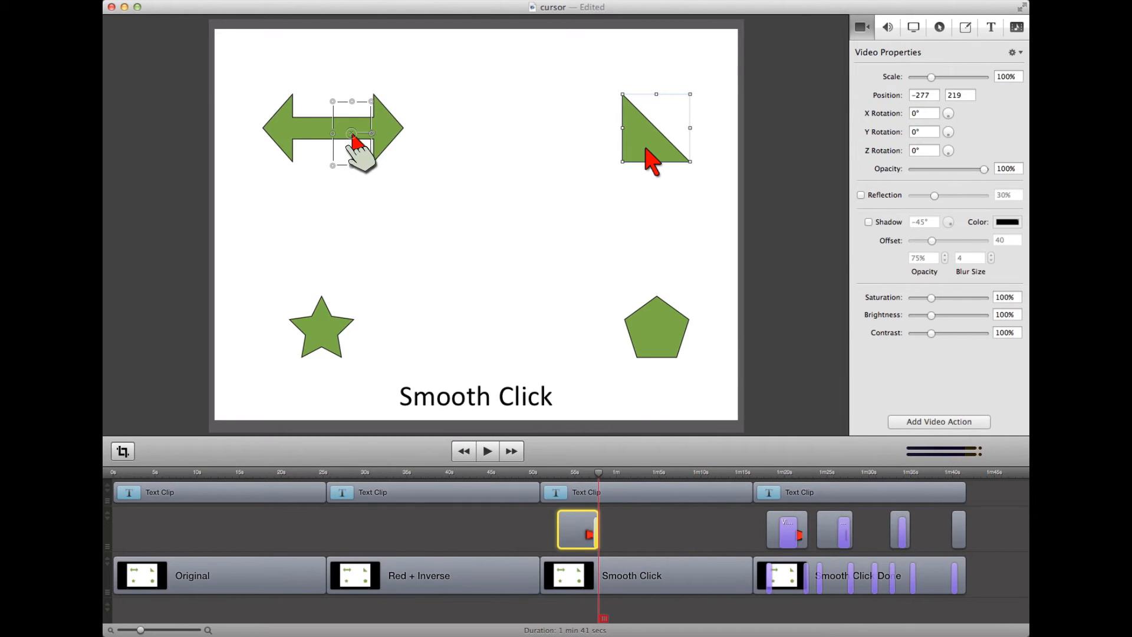
left_click_drag(359, 143, 654, 159)
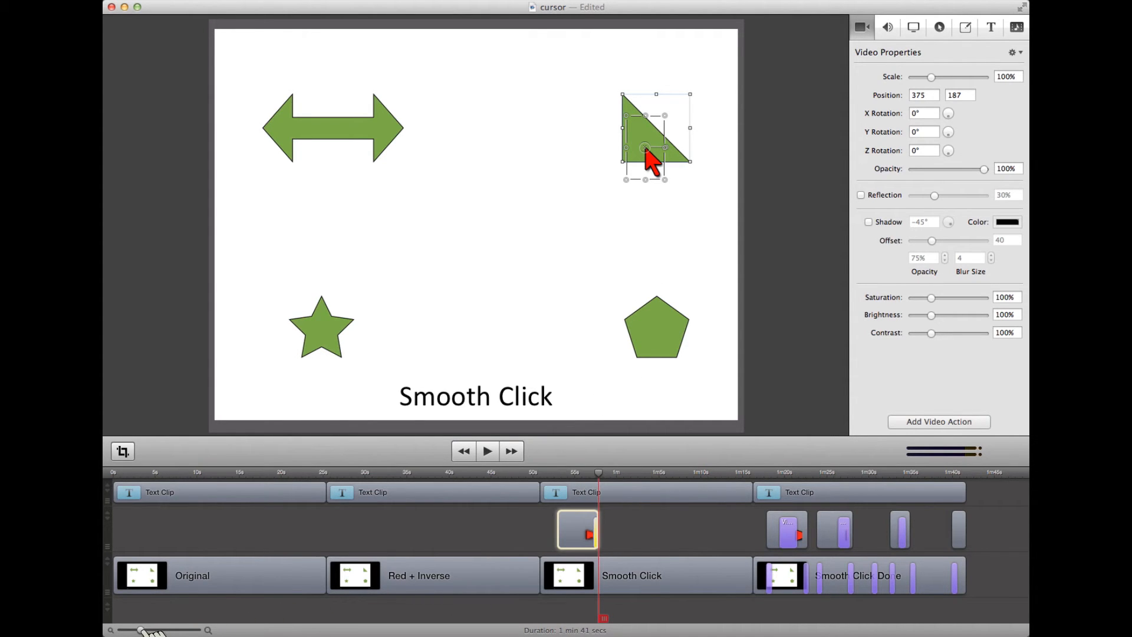
left_click_drag(146, 630, 177, 629)
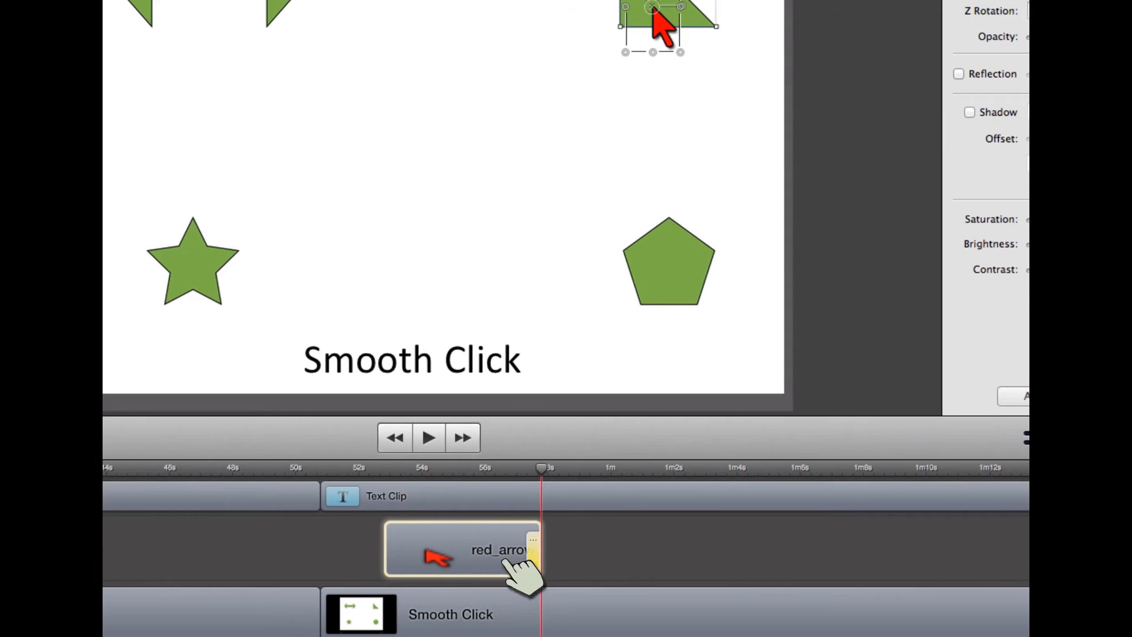
mouse_move(534, 542)
left_mouse_down()
mouse_move(474, 541)
mouse_move(531, 549)
left_mouse_up()
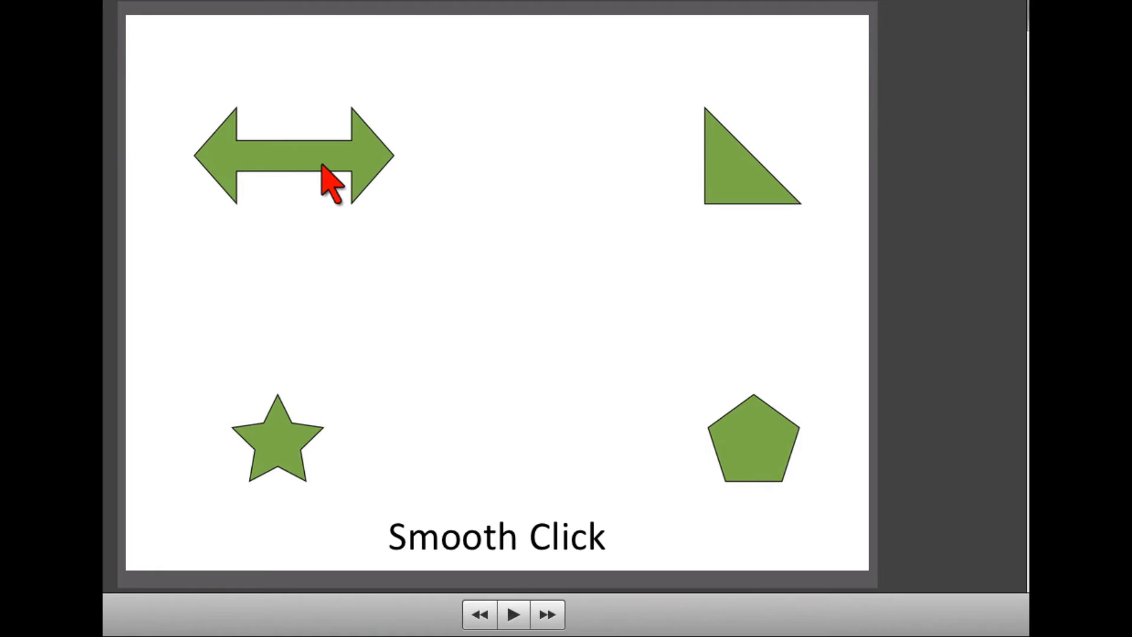
- Preview the glide, then scrub the playhead back to 52.8 seconds
key("space")
key("space")
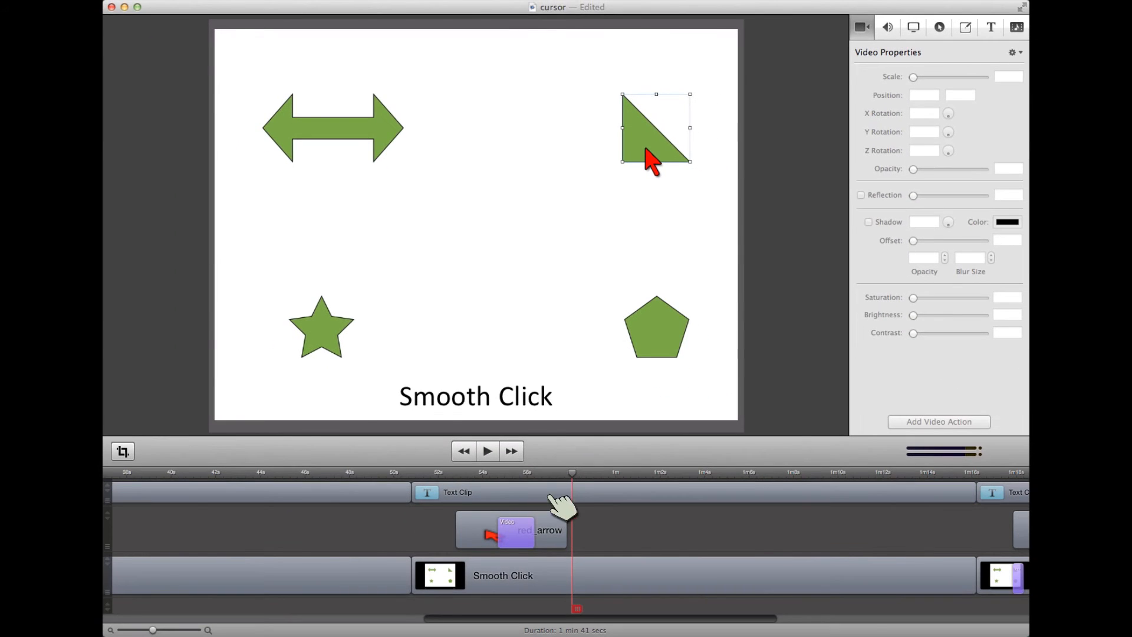
left_click_drag(576, 474, 460, 475)
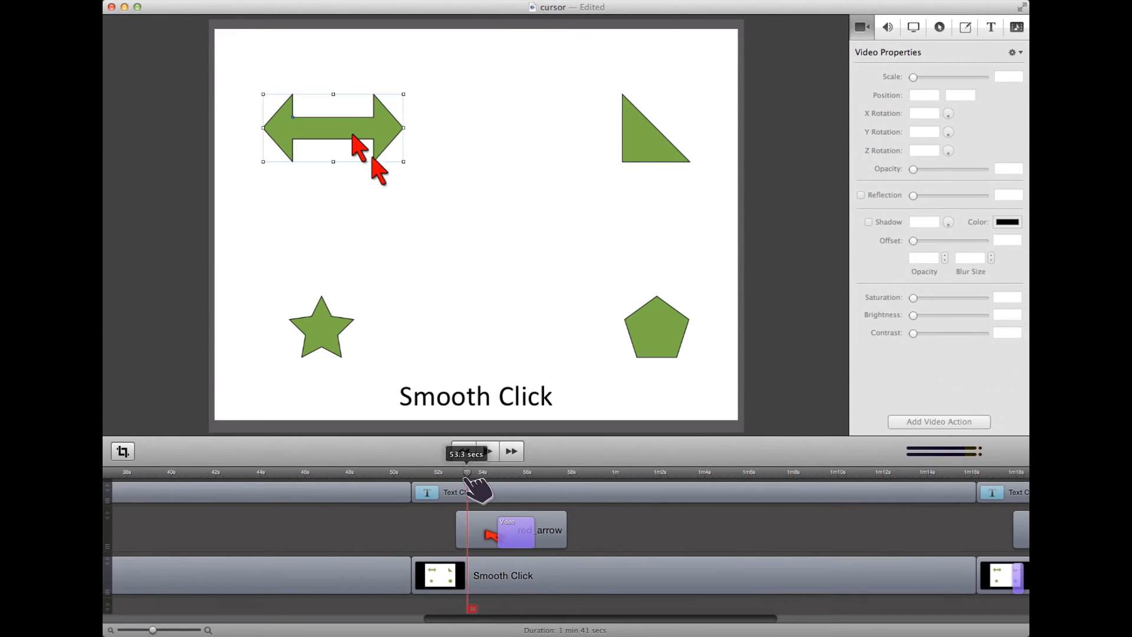
- Hide the recorded mouse pointer in Smooth Click and preview from about 52 to 54 seconds
left_click(478, 575)
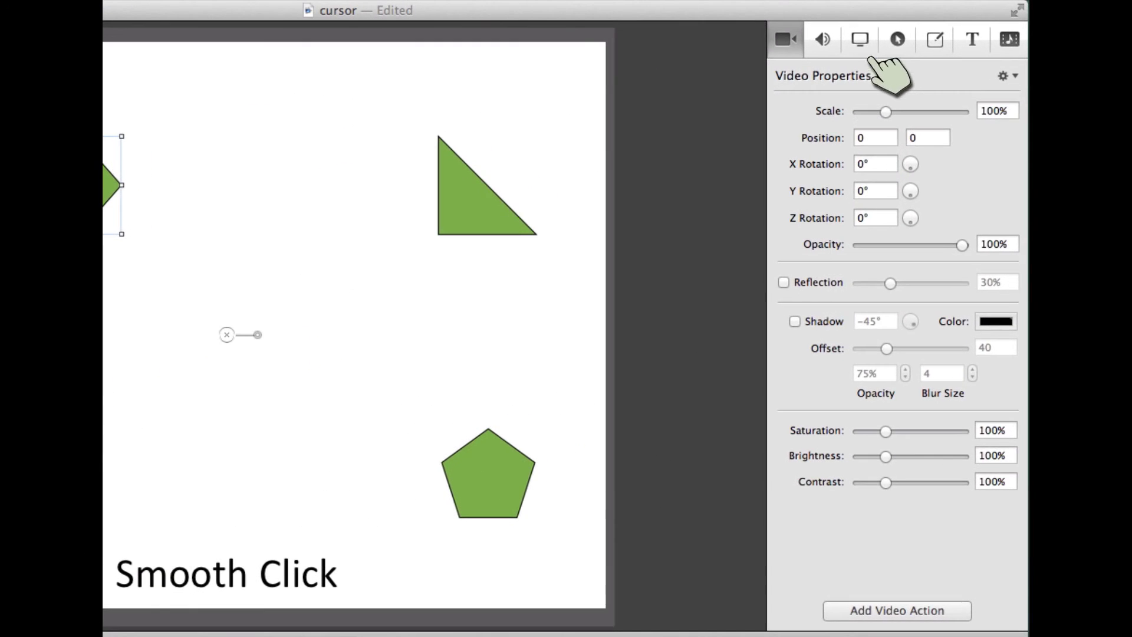
left_click(859, 40)
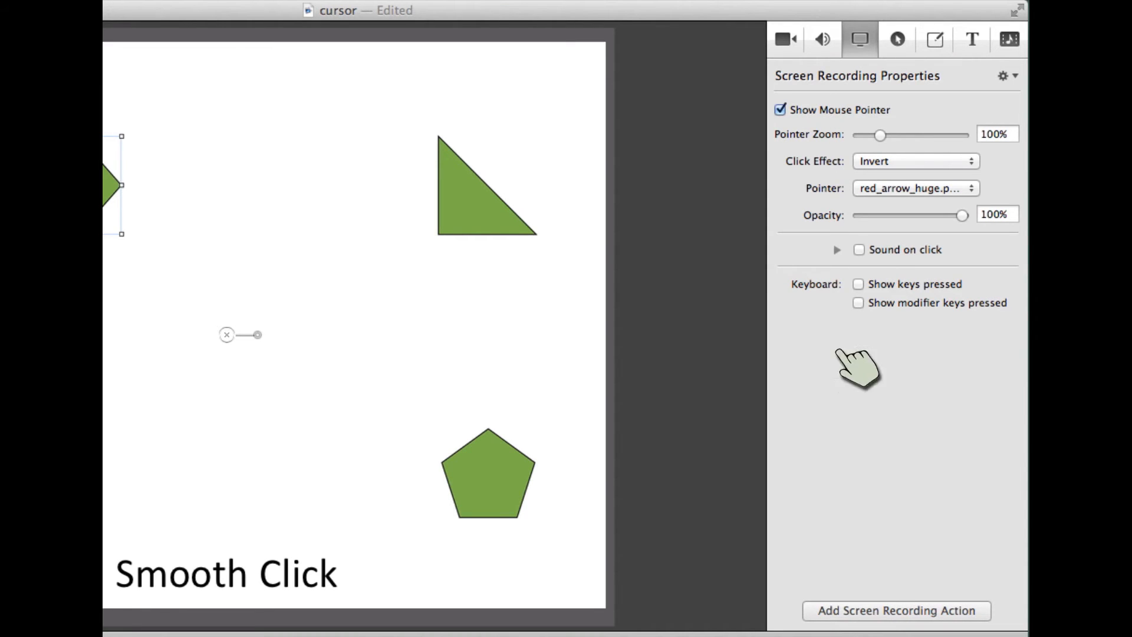
left_click(780, 111)
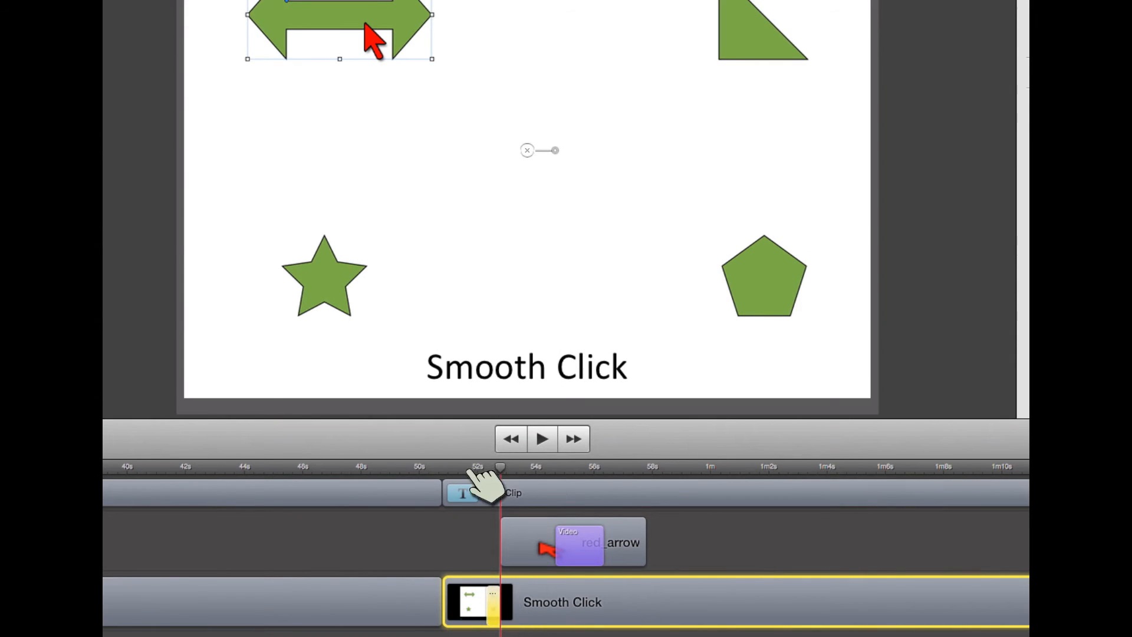
left_click_drag(505, 466, 469, 466)
mouse_move(496, 605)
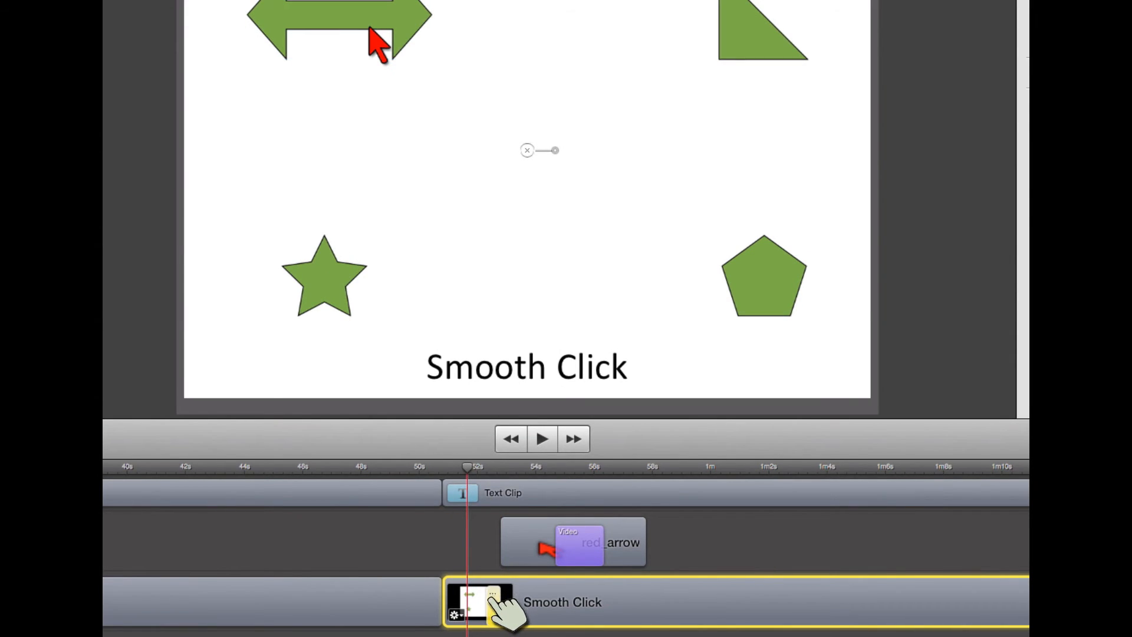
left_click(542, 439)
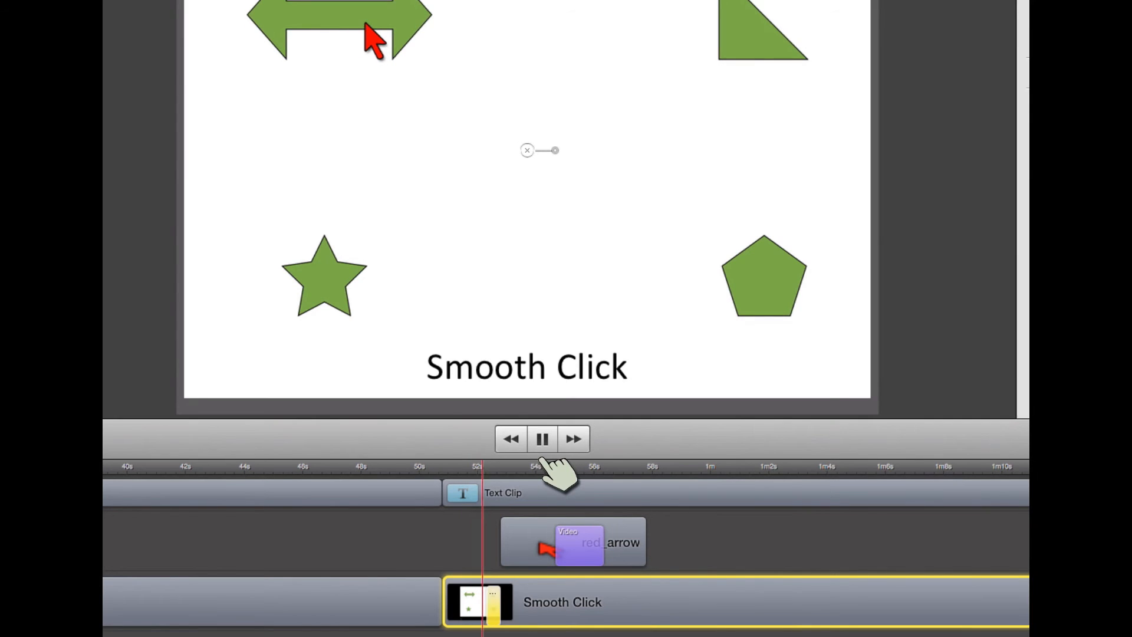
left_click(543, 447)
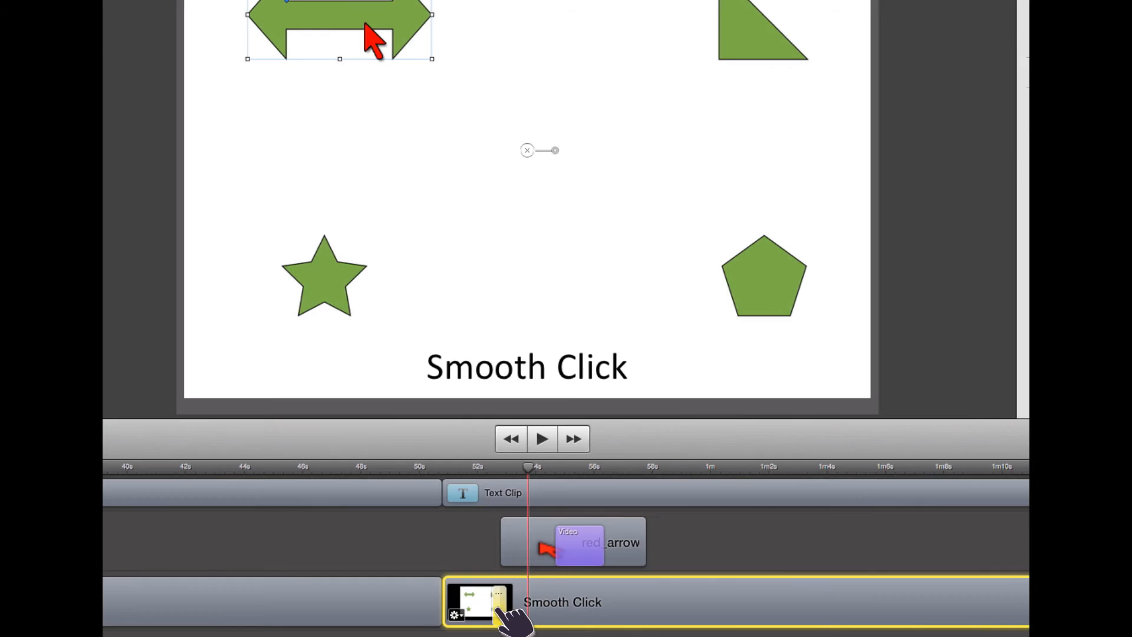
- Stretch the pointer action to about 1.9 seconds and preview the arrow's motion from 52 s
left_click_drag(496, 610, 516, 615)
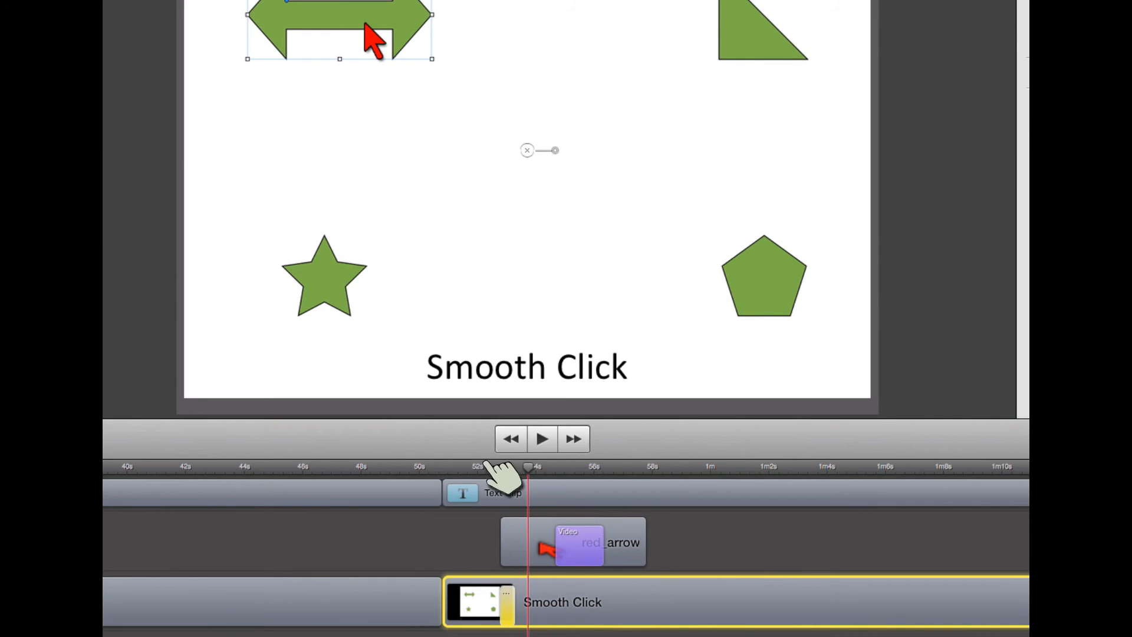
left_click_drag(529, 467, 478, 468)
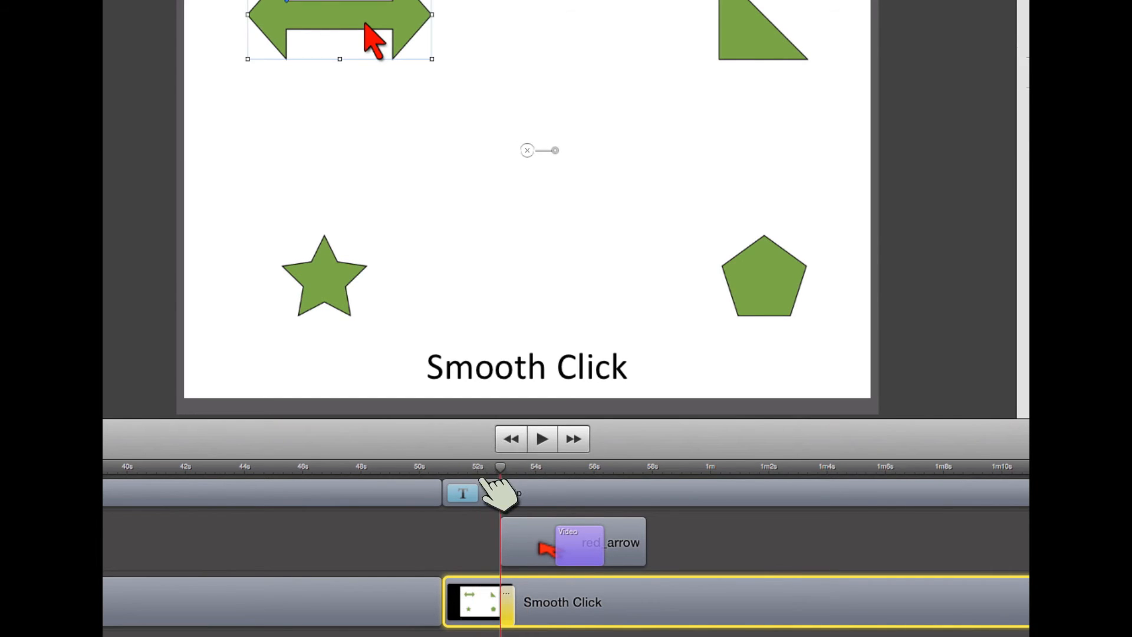
left_click(466, 550)
key("space")
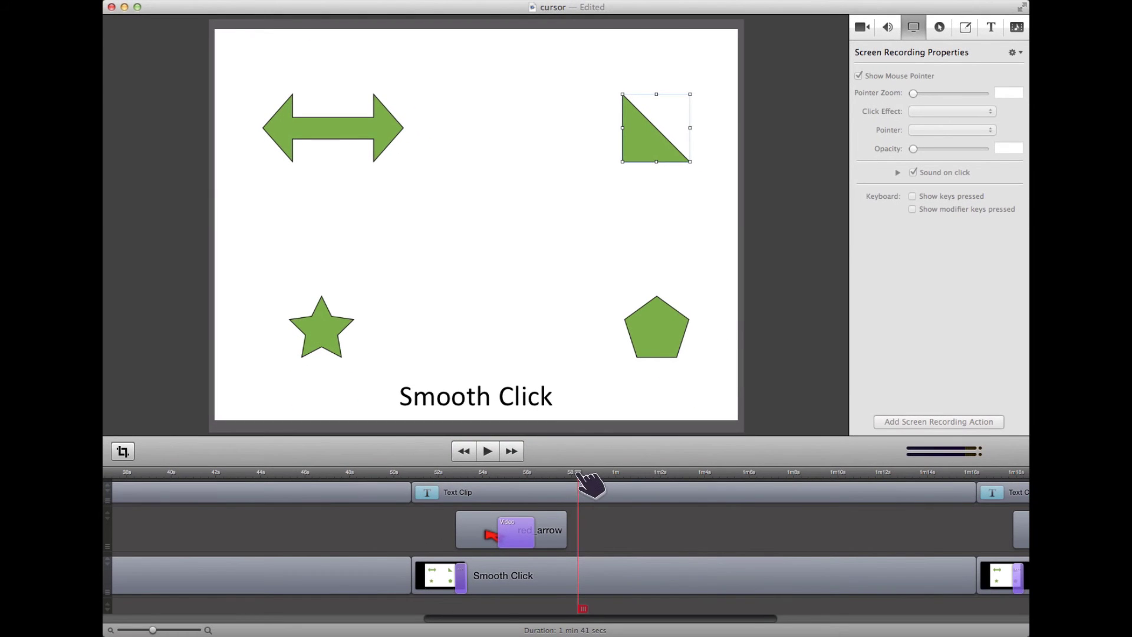
- Select Smooth Click for its pointer settings and preview the arrow gliding from before it starts moving
left_click_drag(582, 478, 570, 478)
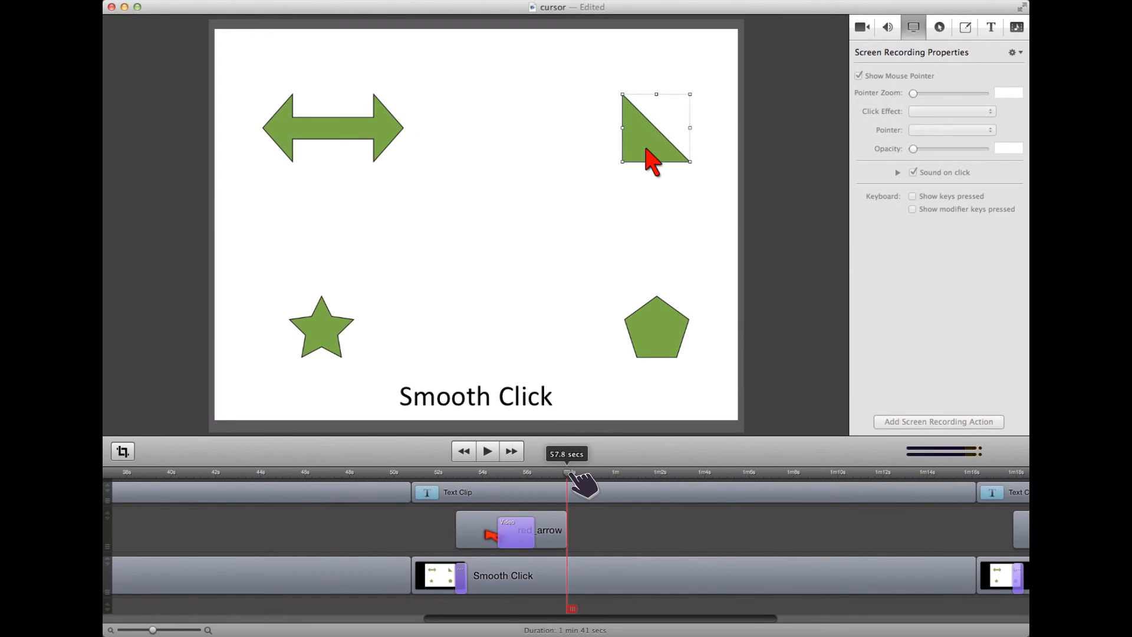
left_click(567, 575)
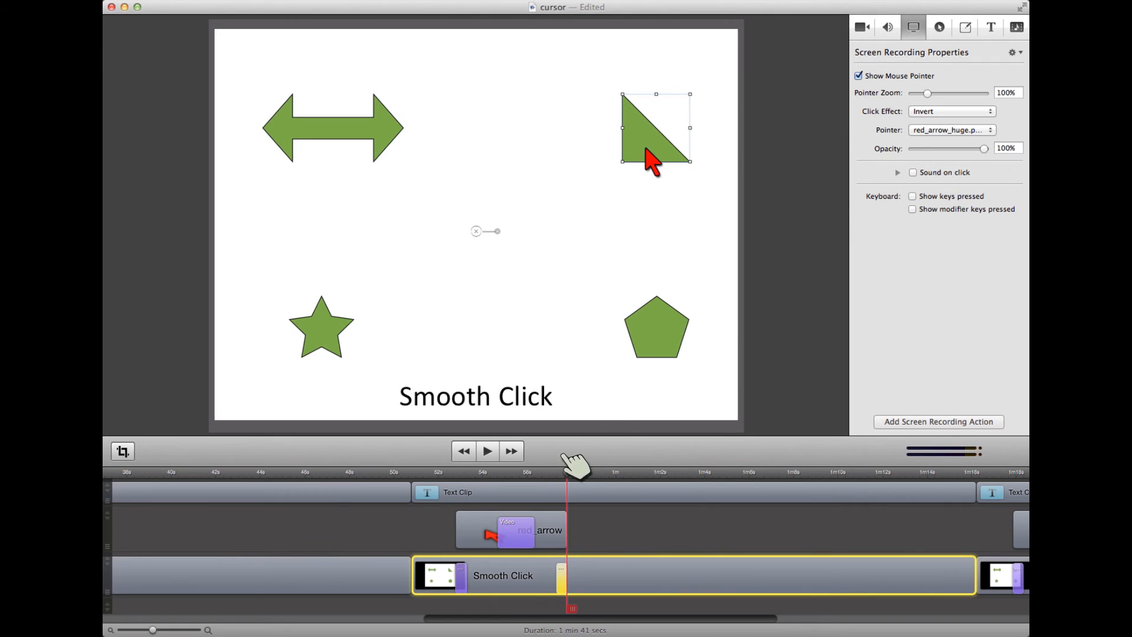
left_click_drag(570, 477, 542, 476)
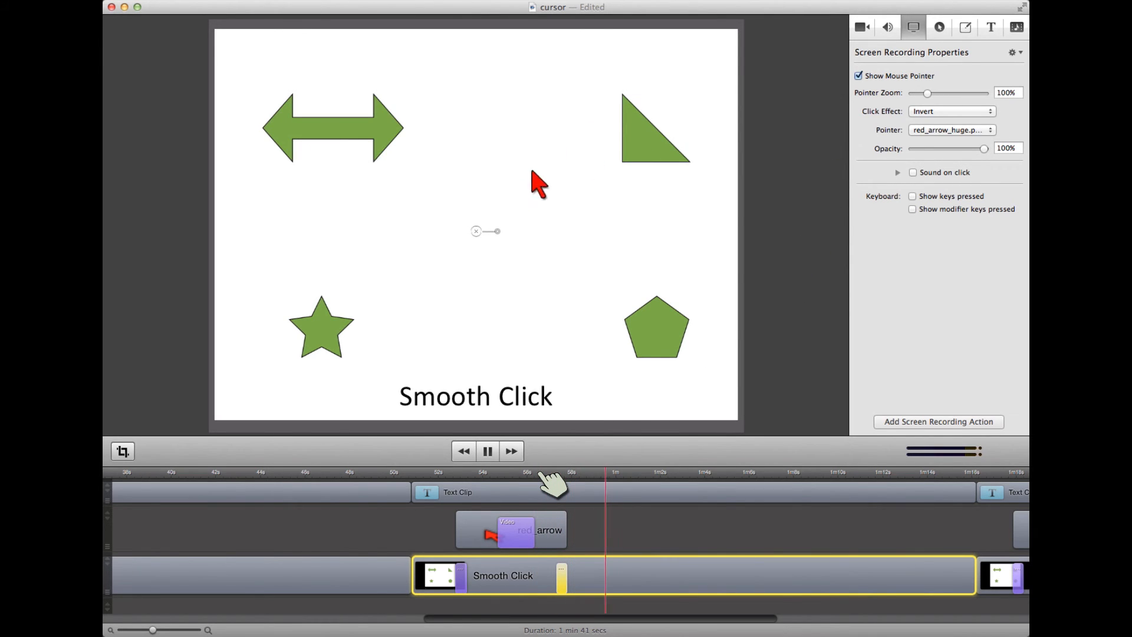
key("space")
left_click_drag(620, 620, 876, 624)
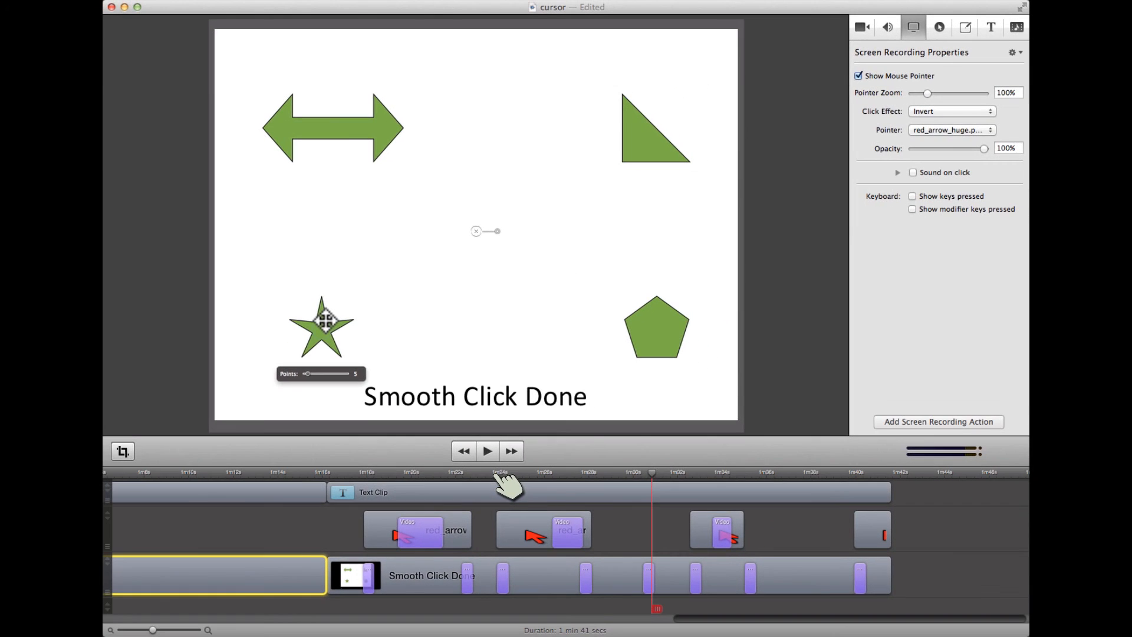
- Select a later Smooth Click Done action and check its pointer list, keeping Default
left_click(655, 580)
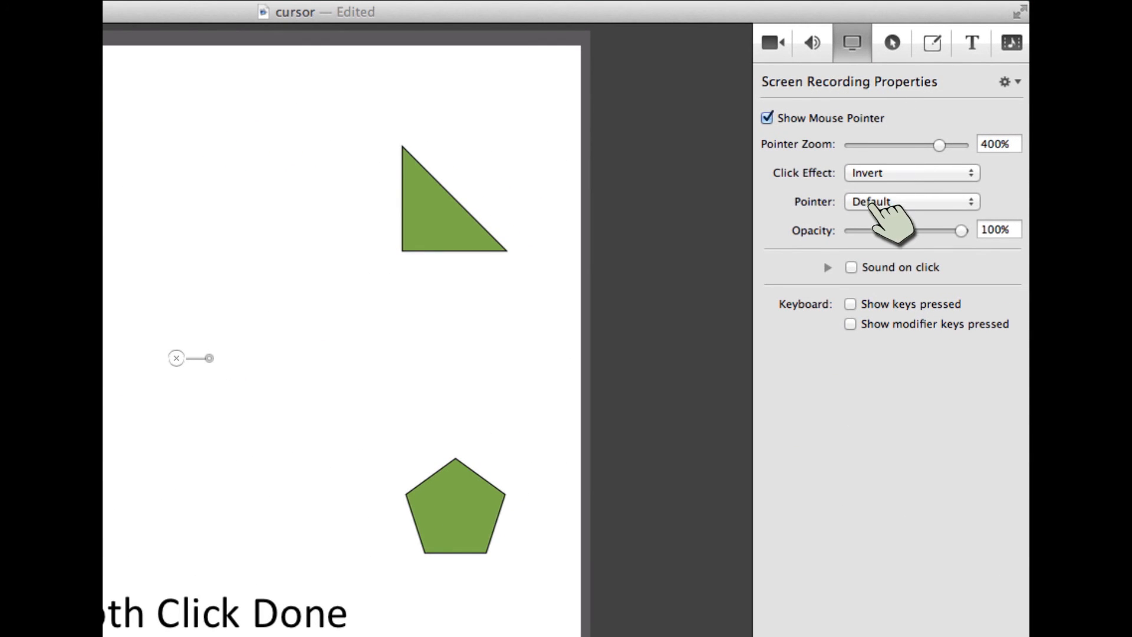
left_click(894, 206)
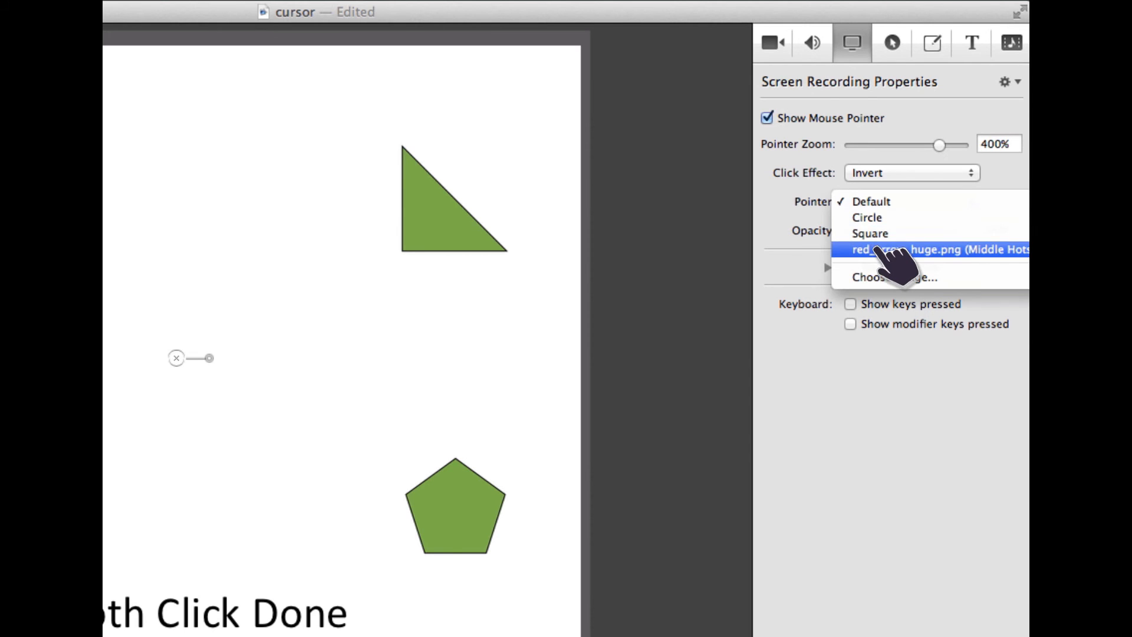
left_click(862, 197)
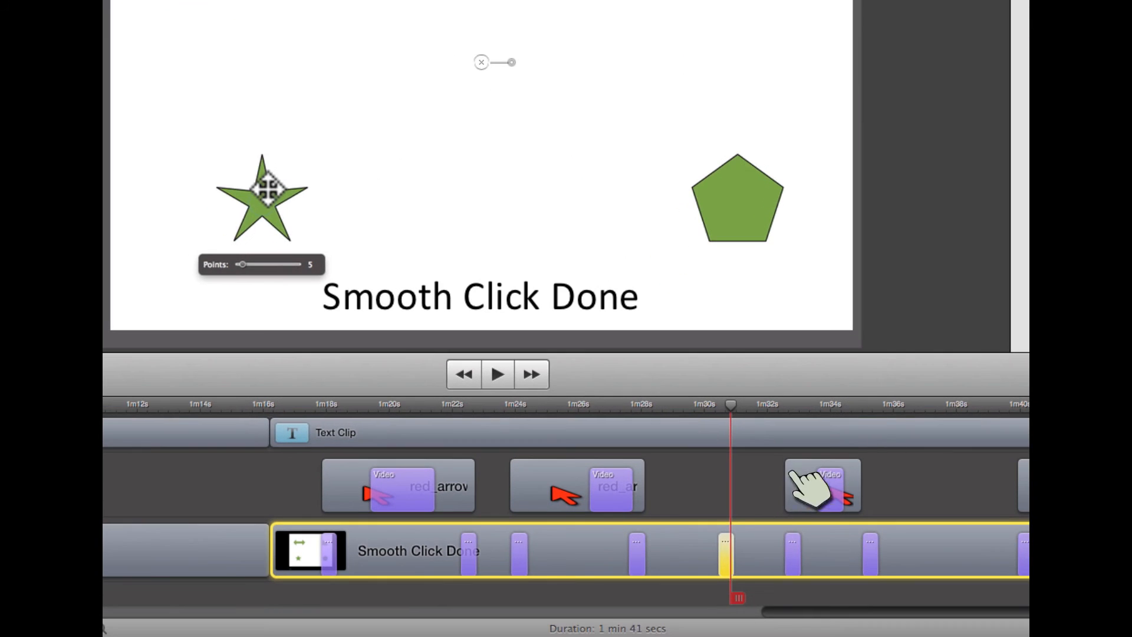
- Change the star action's curve type and preview the transition twice from about 1m30s
right_click(728, 548)
mouse_move(801, 600)
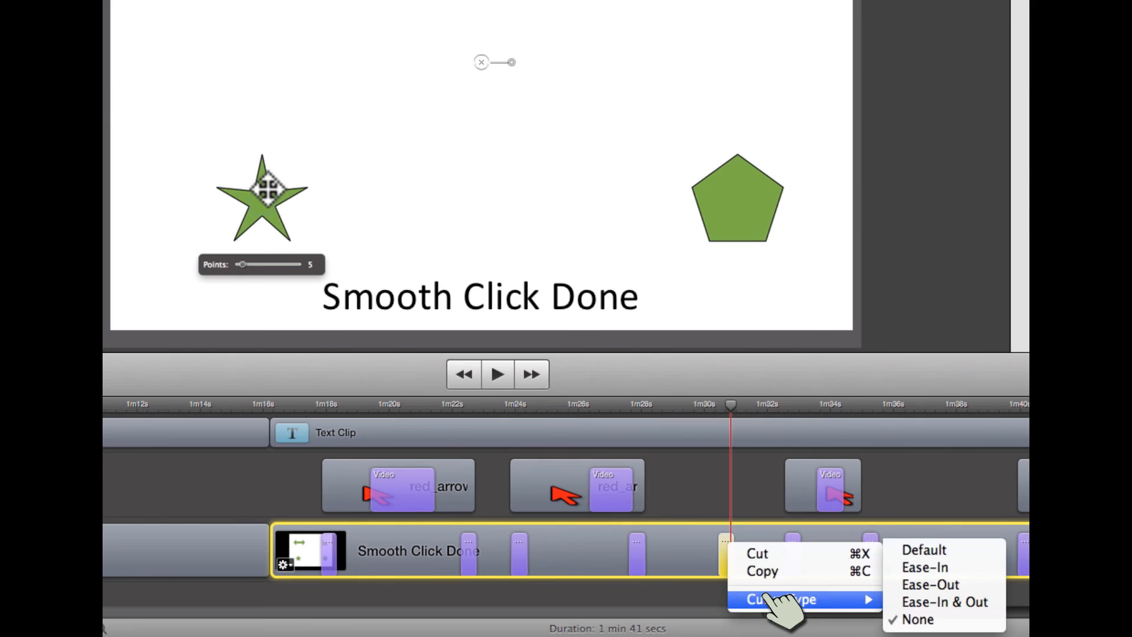
left_click(938, 567)
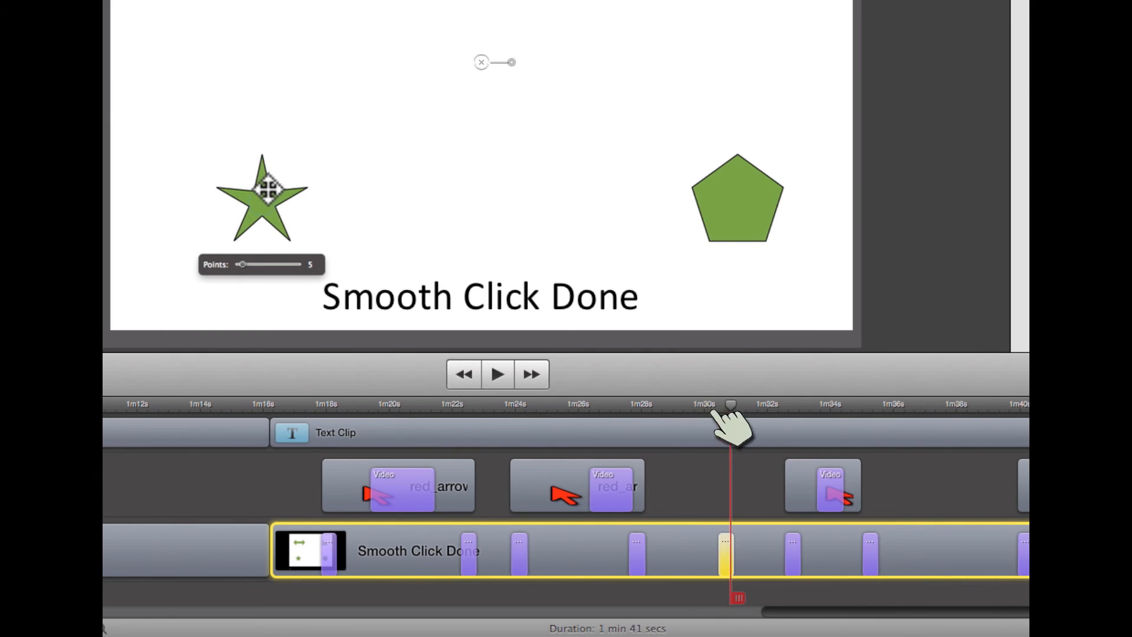
left_click_drag(730, 406, 712, 409)
key("space")
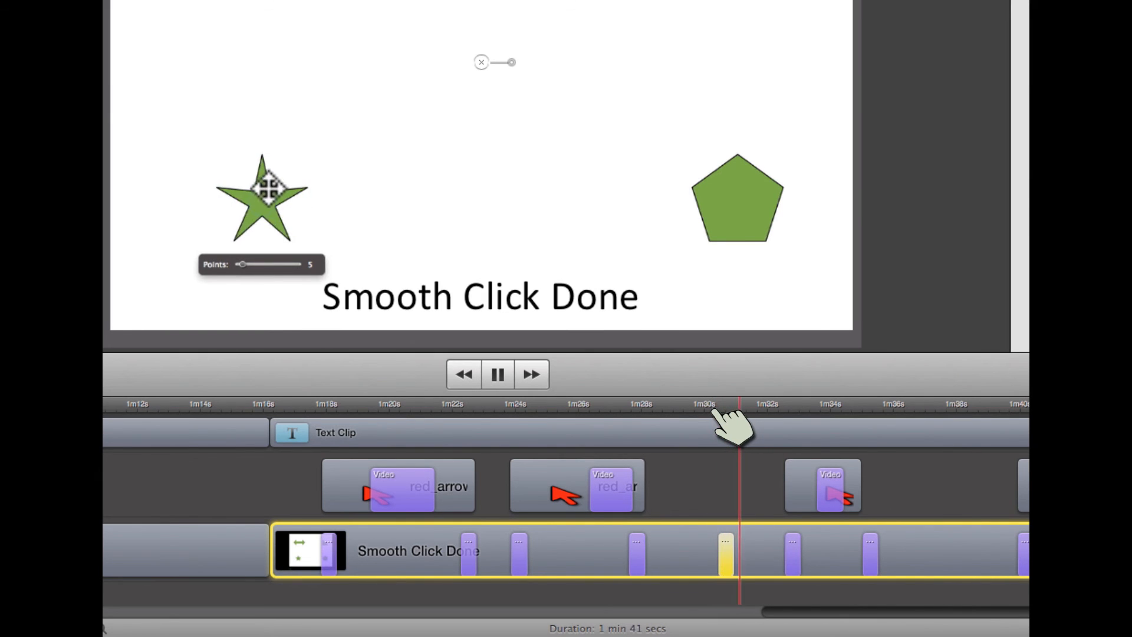
key("space")
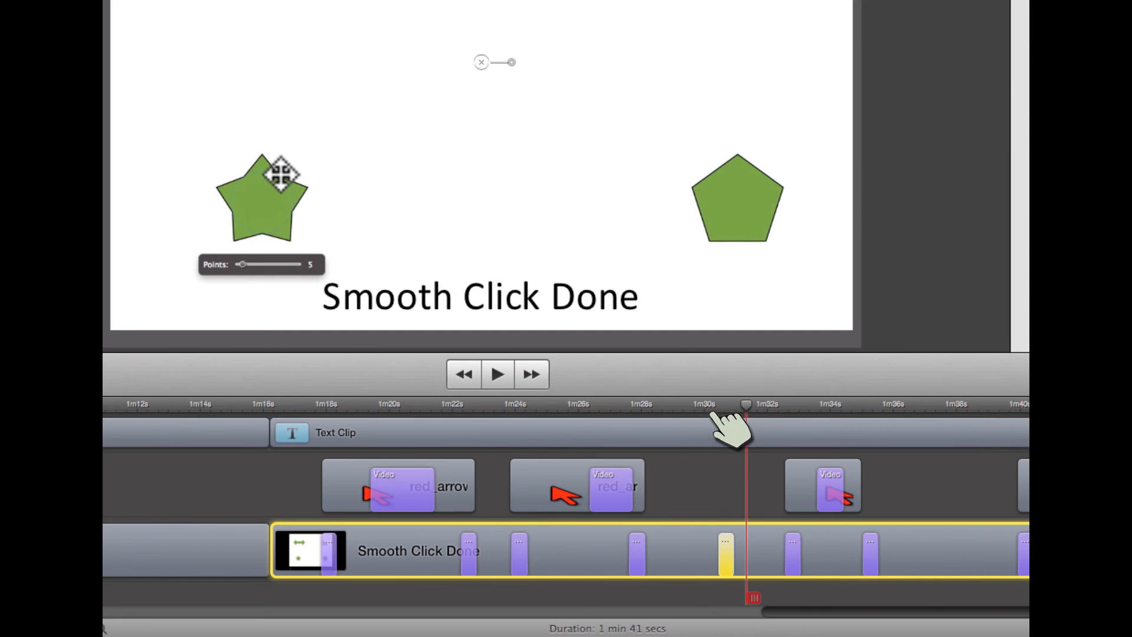
left_click(714, 408)
key("space")
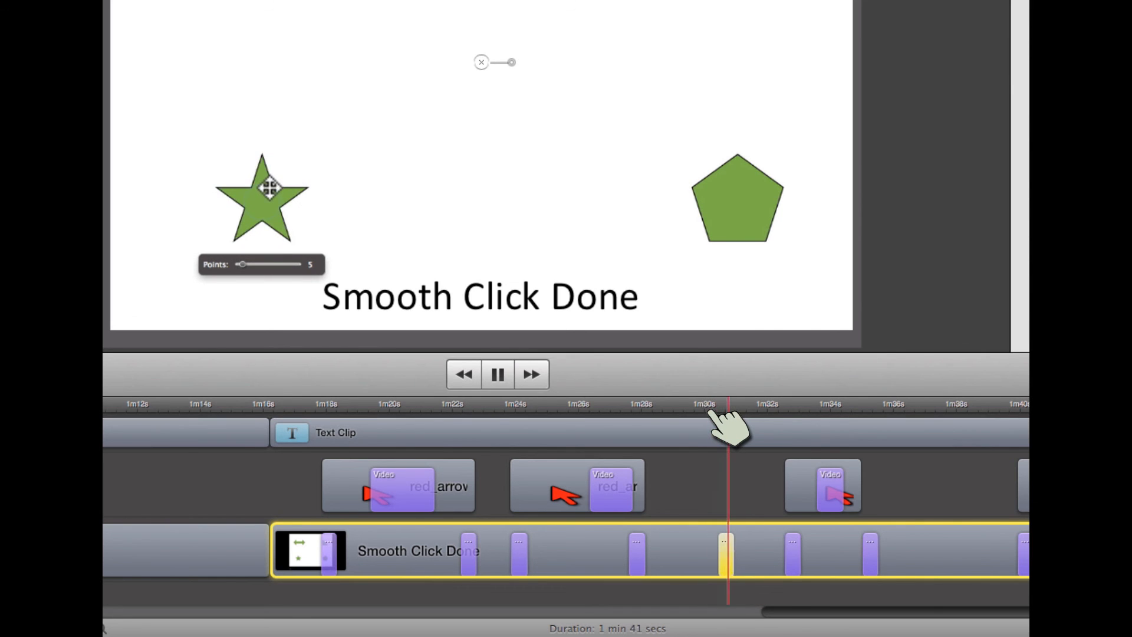
key("space")
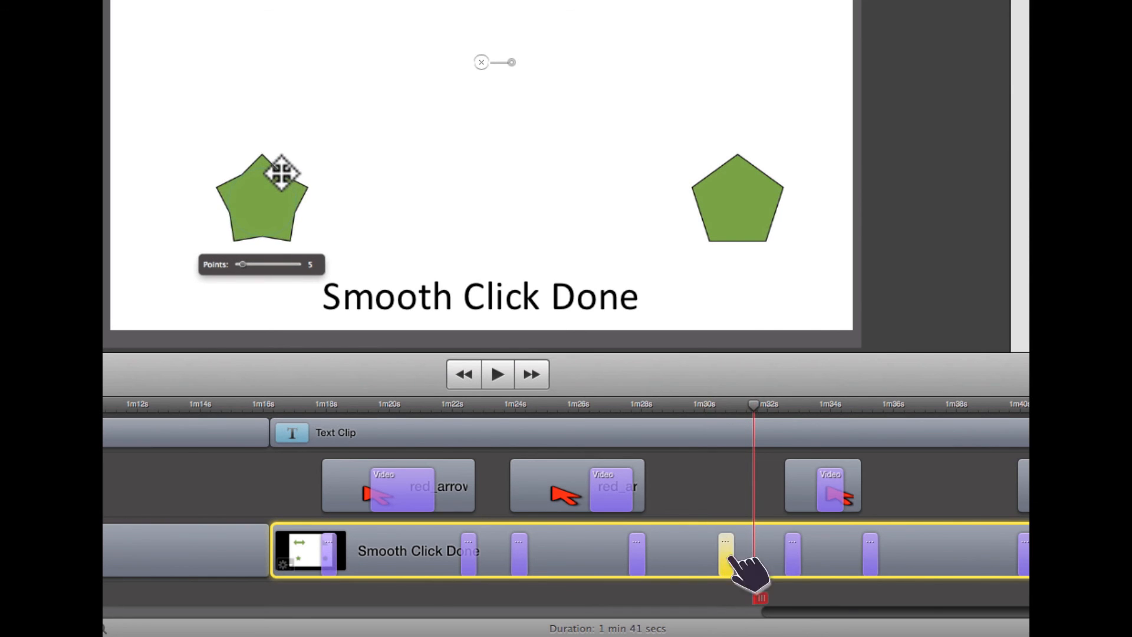
- Set the yellow action's curve type to None and play the corrected star transition from 1m30.4s
right_click(728, 553)
mouse_move(783, 609)
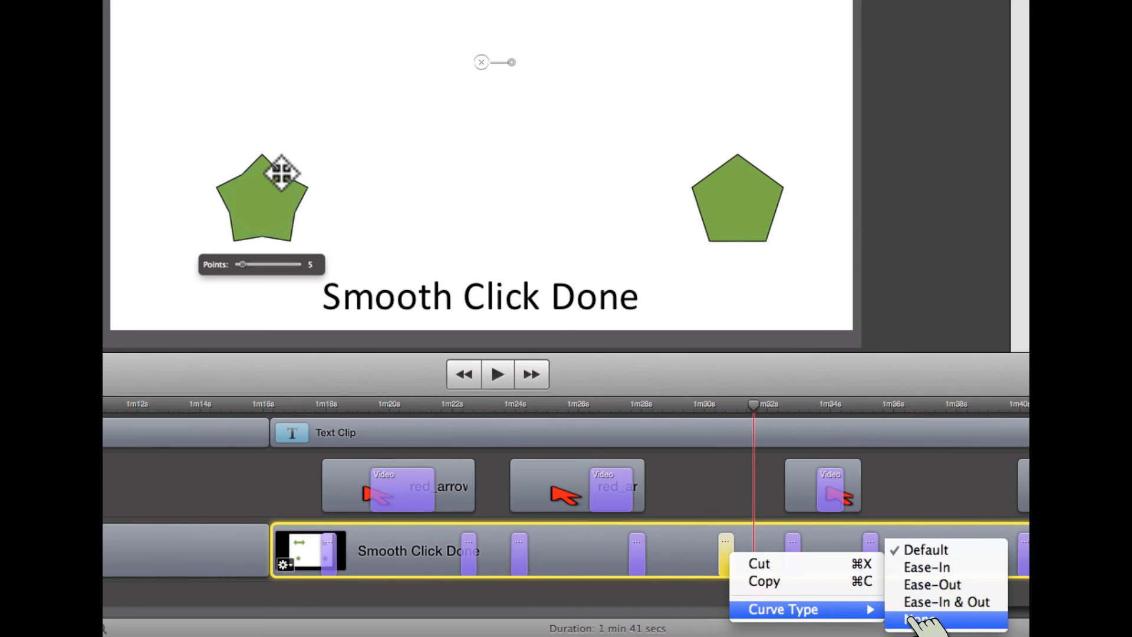
left_click(920, 624)
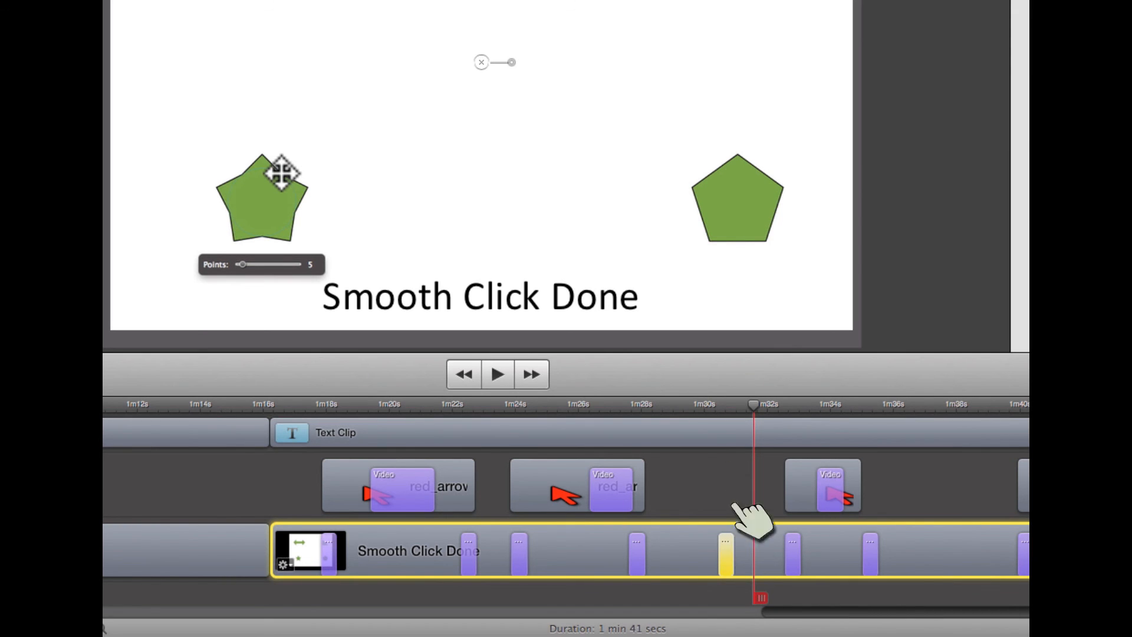
left_click(719, 405)
left_click_drag(719, 405, 720, 405)
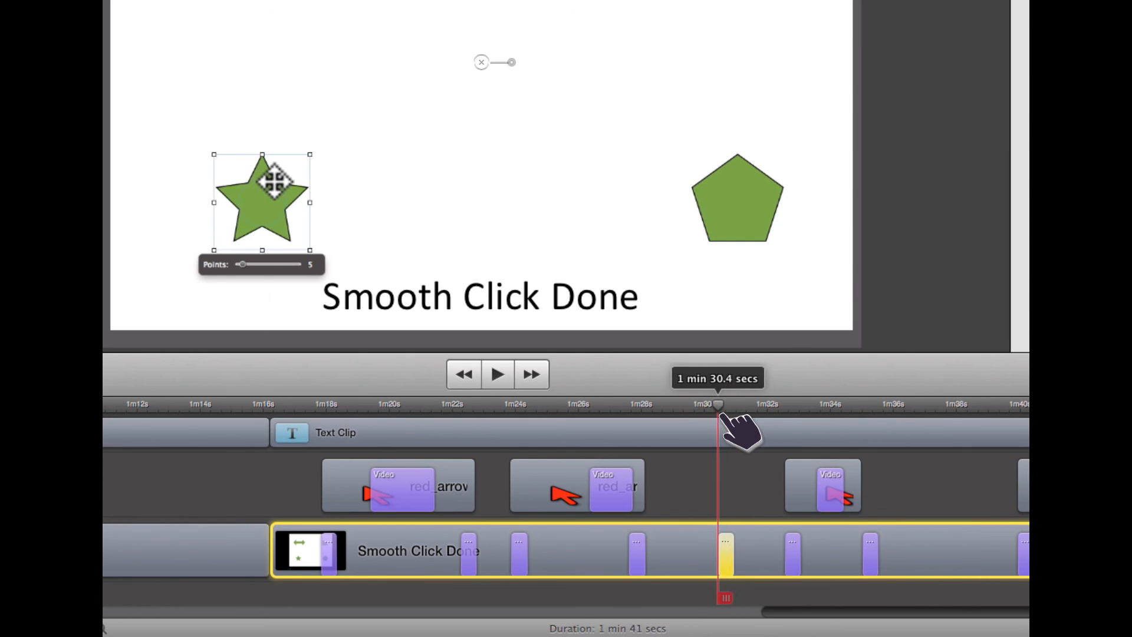
left_click_drag(718, 406, 712, 405)
key("space")
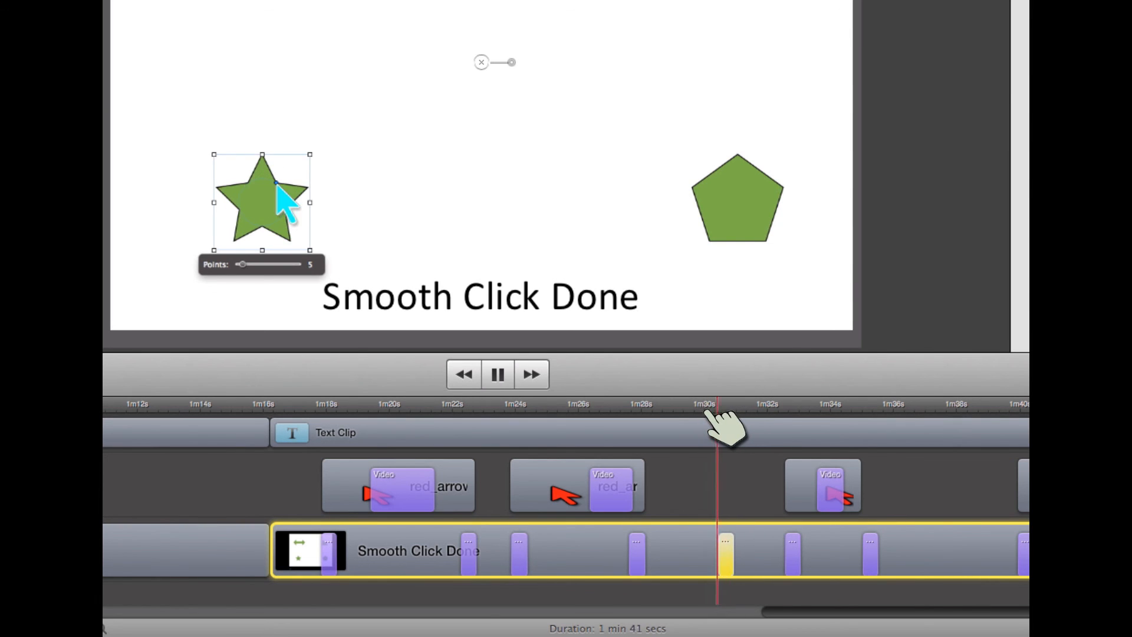